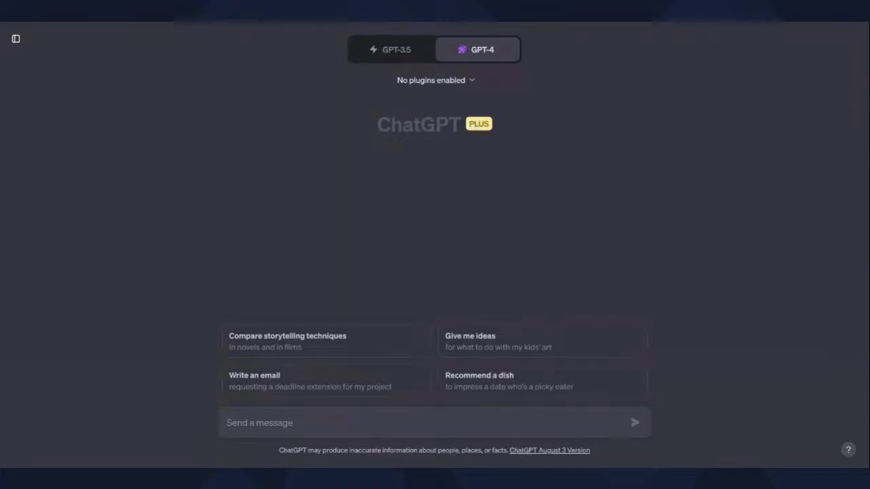
# - Show the GPT-4 chat's plugin options so the Plugin store entry appears
pyautogui.click(434, 80)
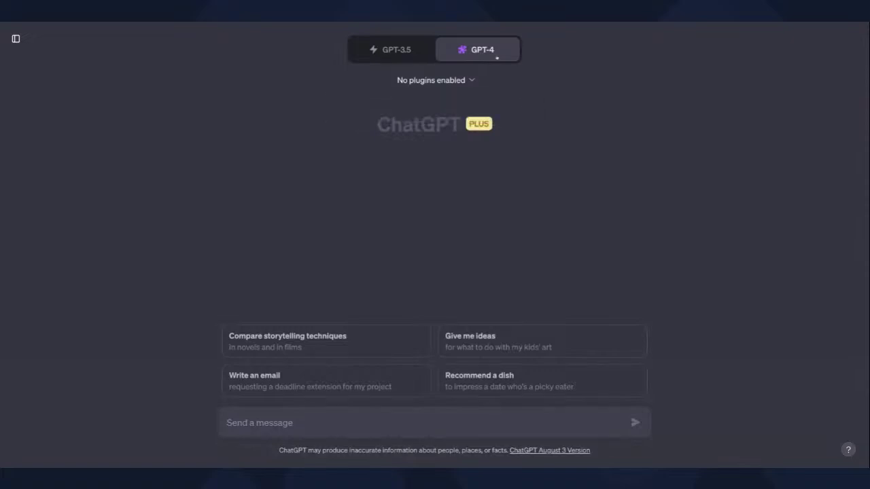
pyautogui.moveTo(494, 55)
# - Open the Plugin store, search 'email', and move to Email by Nylas's Install button
pyautogui.click(471, 80)
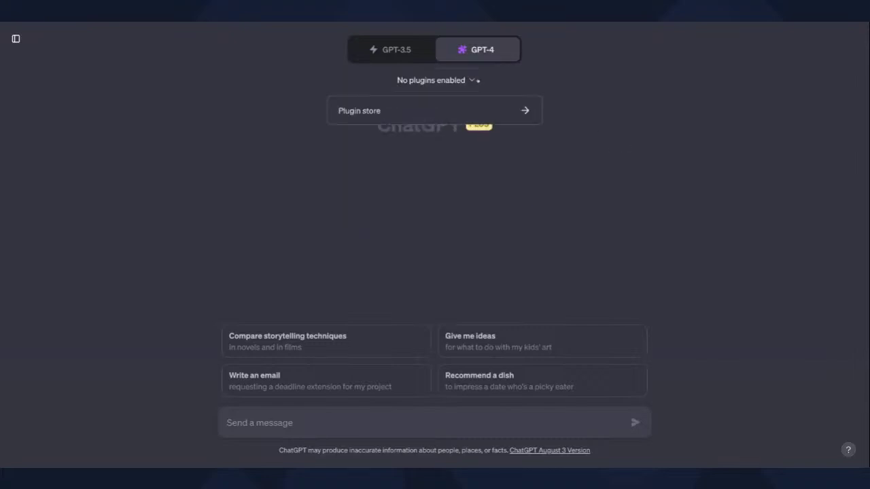
pyautogui.click(460, 116)
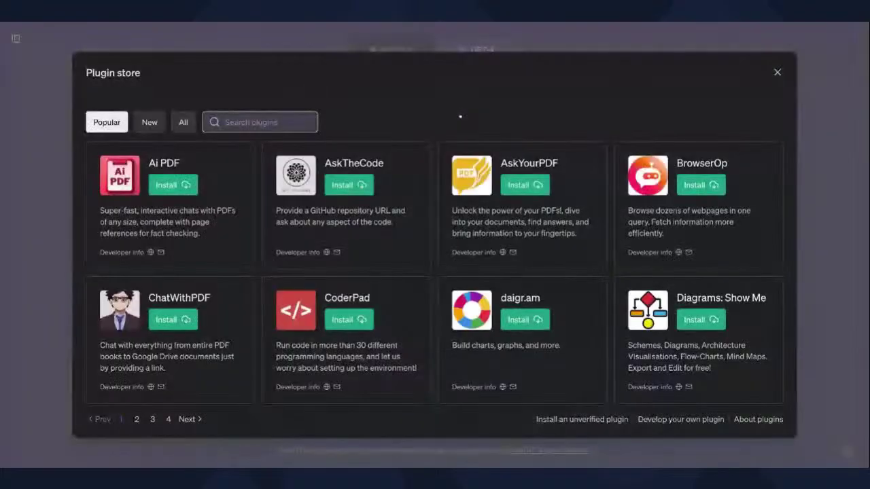
pyautogui.click(235, 124)
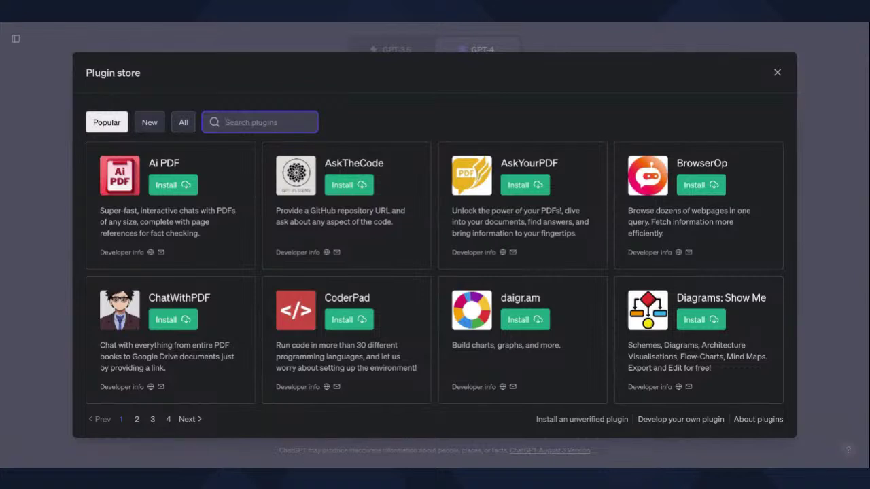
pyautogui.write('email')
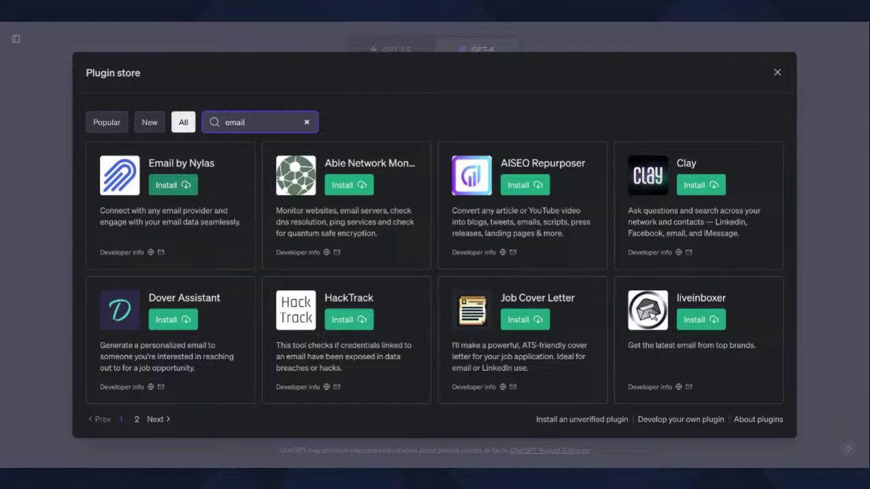
pyautogui.press('Tab')
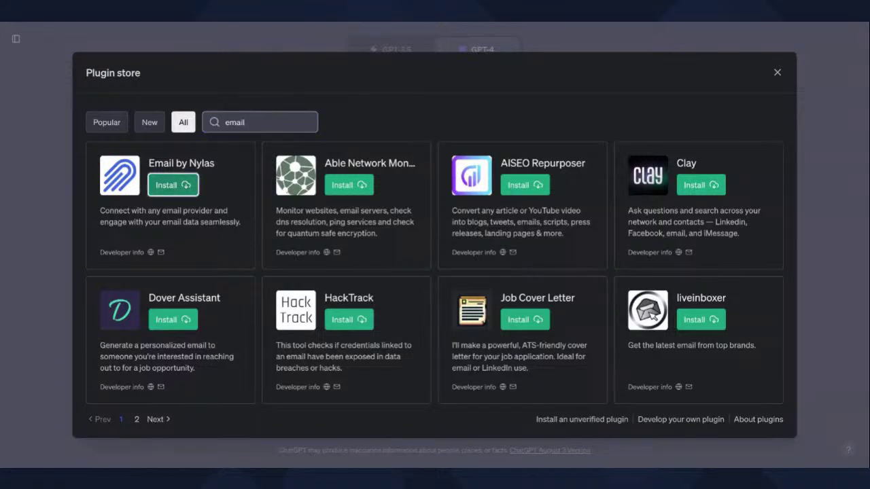
# - Install Email by Nylas and enter the account's email address on the Nylas sign-in page
pyautogui.press('Return')
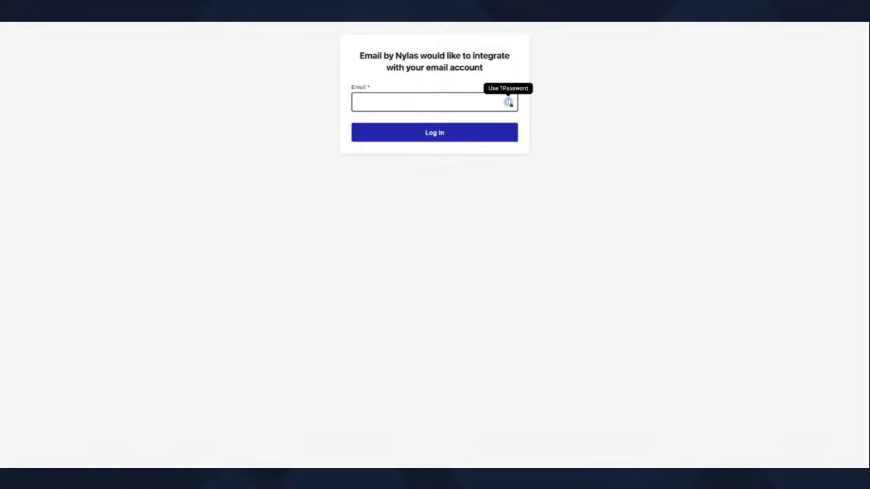
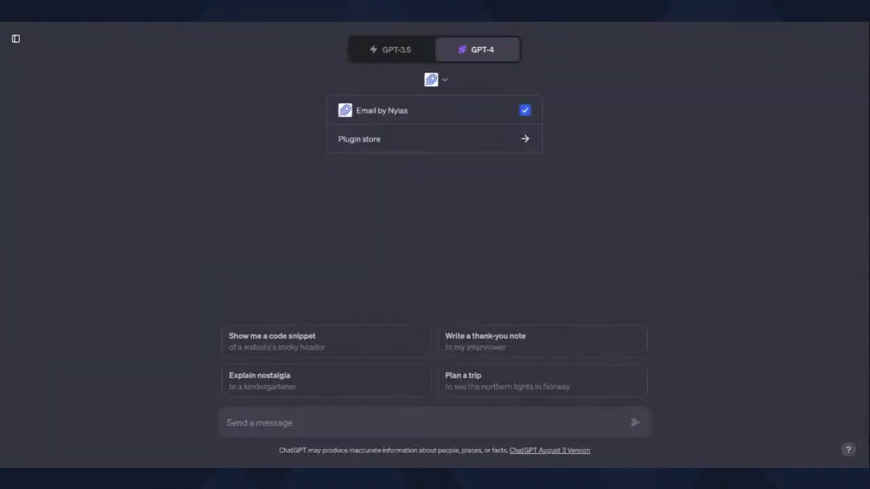
# - Ask GPT-4 to find all emails from a specific sender's email address
pyautogui.click(258, 422)
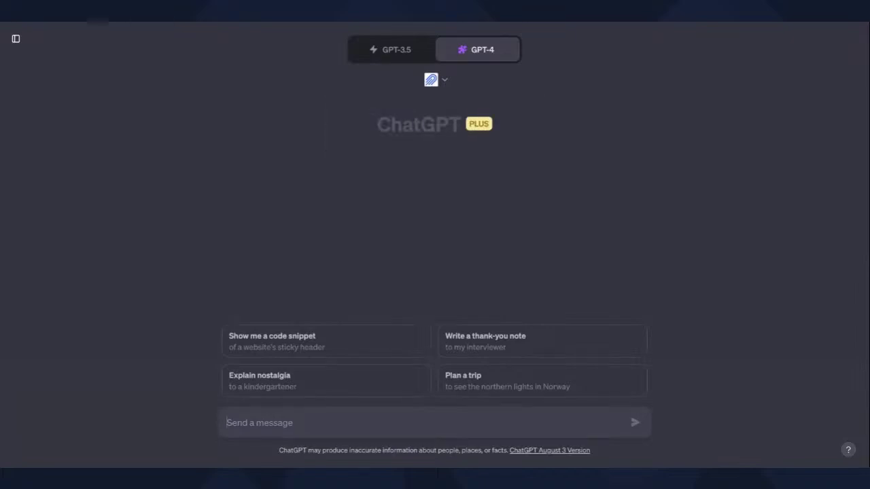
pyautogui.write('Find all email')
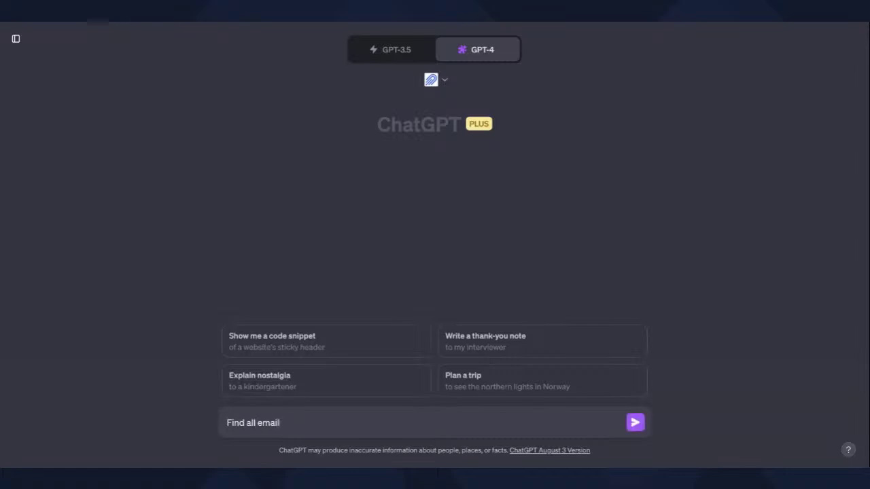
pyautogui.press('Return')
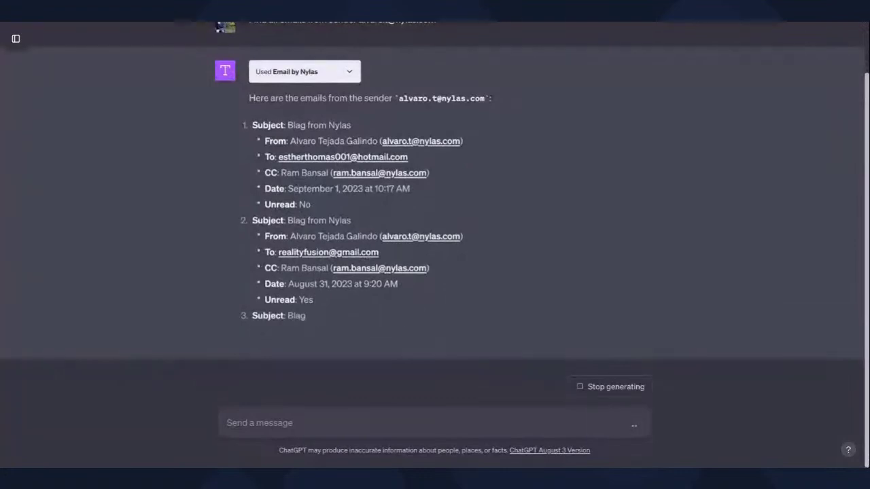
# - Scroll up through the reply listing the sender's 'Blag from Nylas' emails
pyautogui.scroll(1, 434, 234)
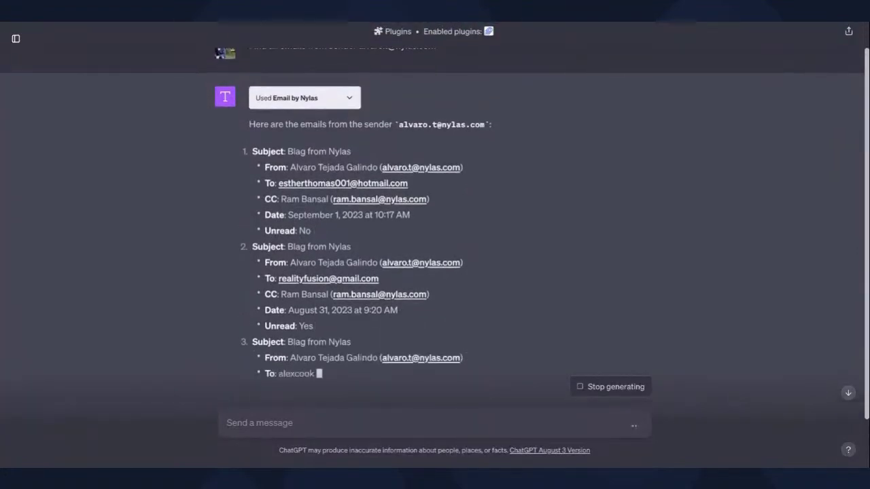
pyautogui.click(305, 98)
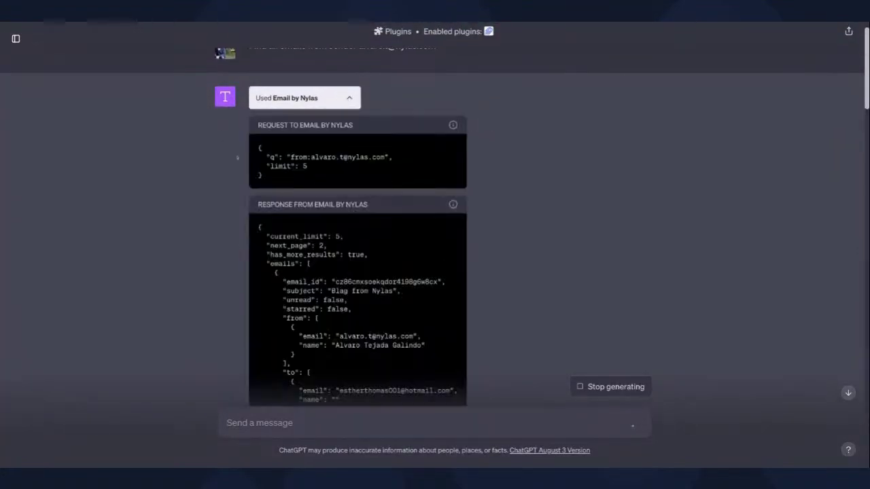
pyautogui.scroll(-1, 435, 234)
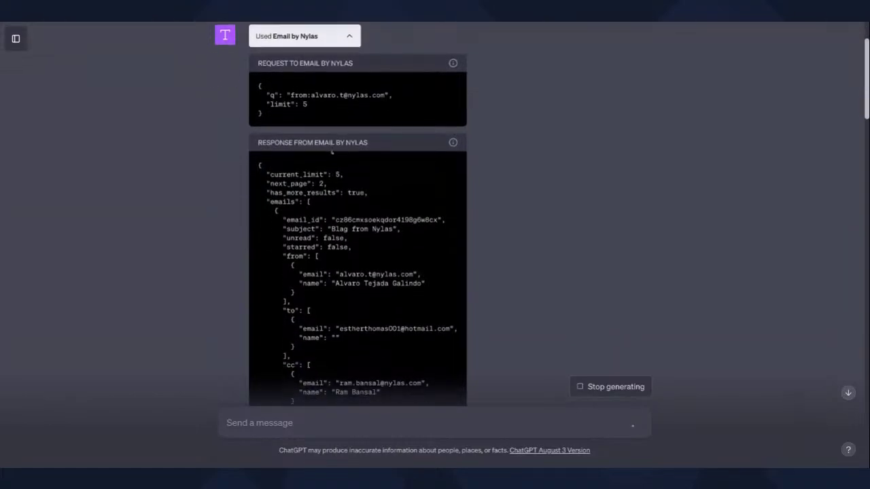
pyautogui.scroll(-1, 435, 234)
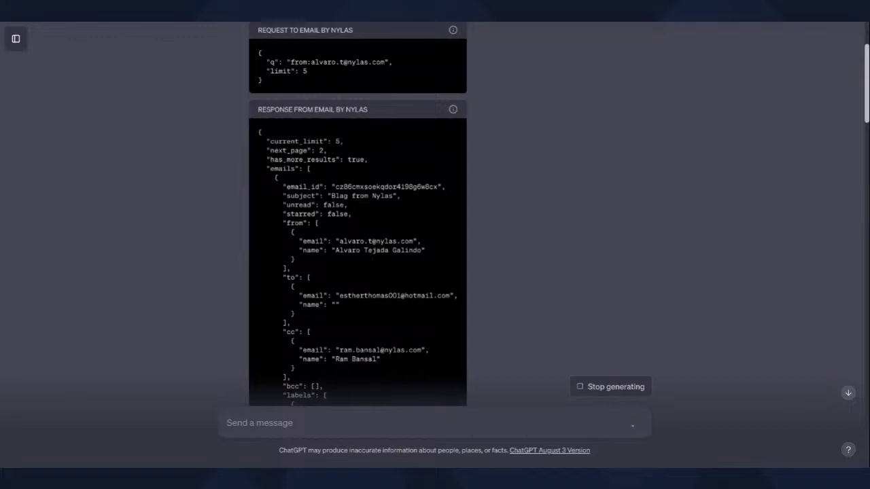
pyautogui.scroll(-1, 435, 235)
pyautogui.scroll(3, 435, 234)
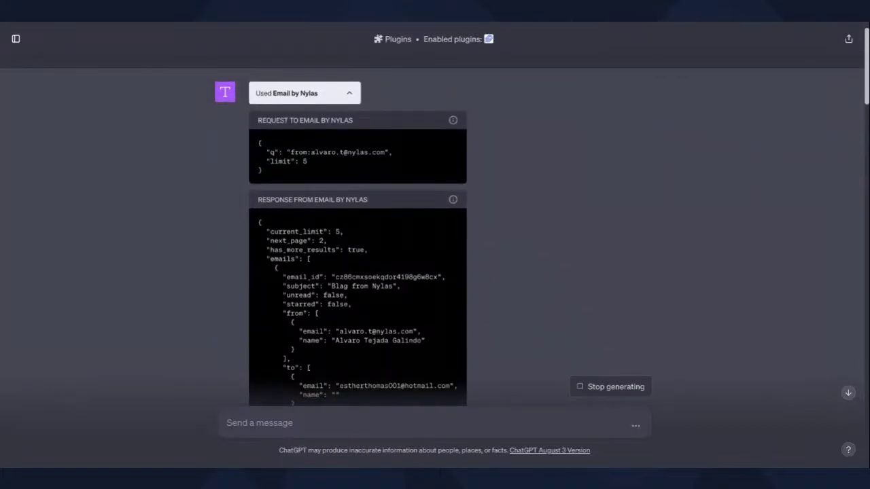
pyautogui.scroll(-3, 435, 235)
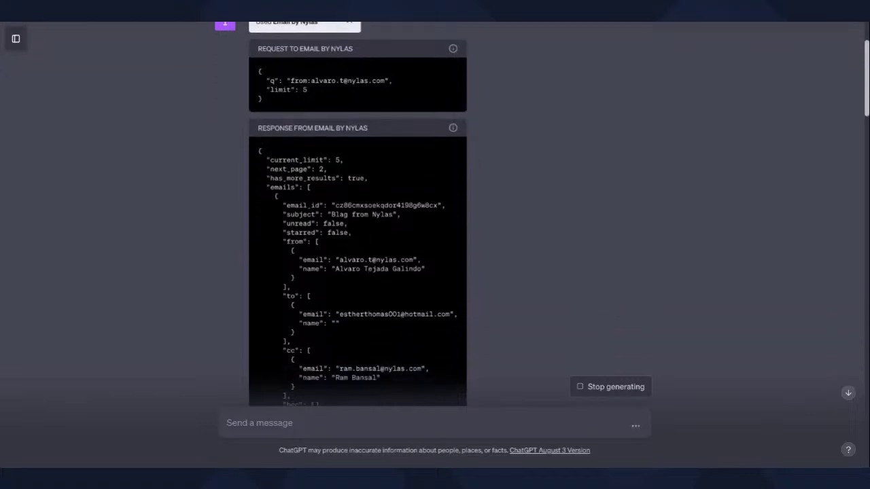
pyautogui.scroll(-6, 435, 234)
pyautogui.scroll(-3, 435, 234)
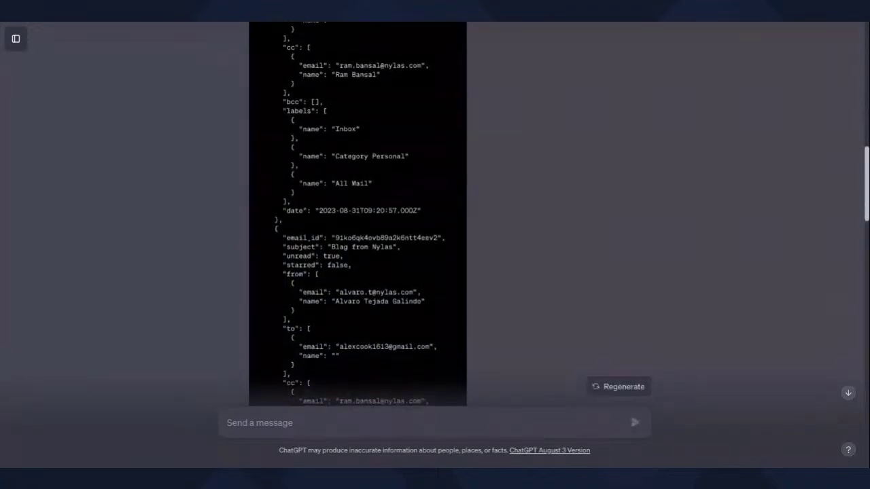
pyautogui.scroll(1, 435, 235)
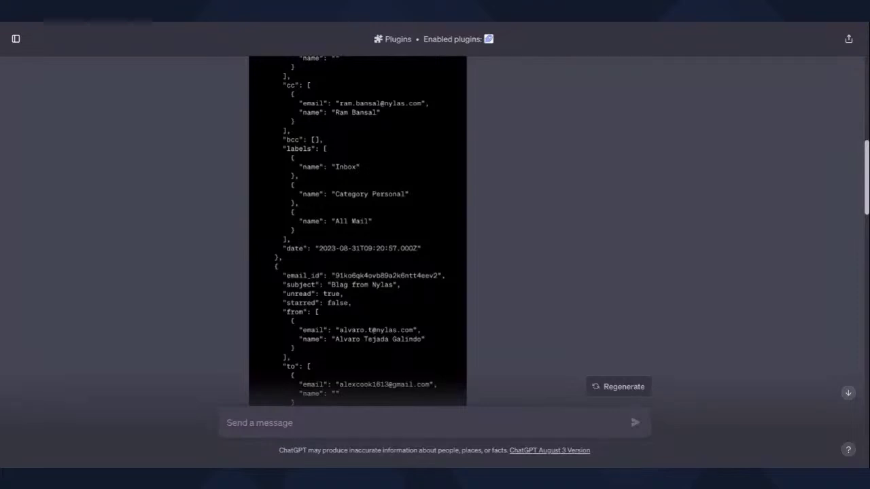
pyautogui.scroll(-2, 358, 231)
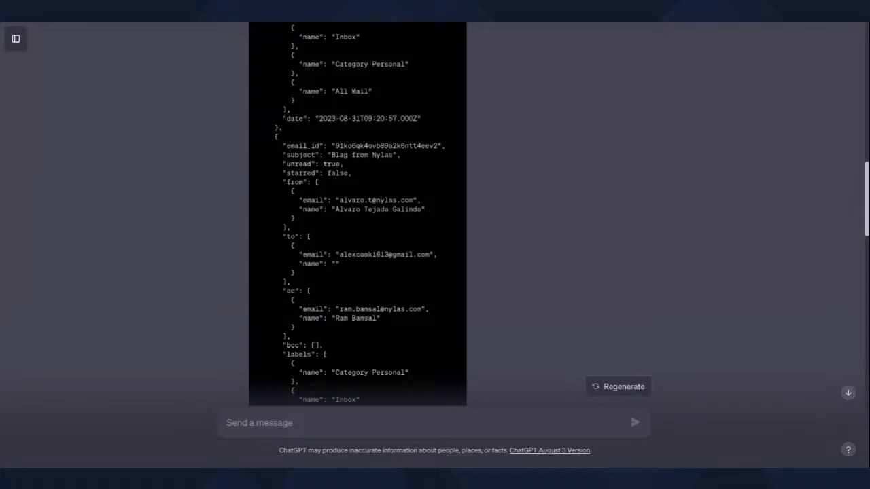
# - Search for emails with the subject 'updates' and bring the apidays results into view
pyautogui.write('Search')
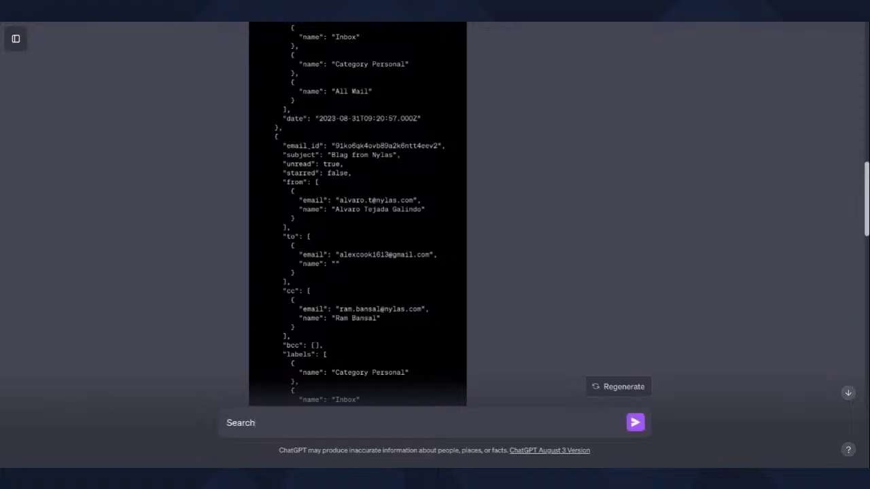
pyautogui.write(' for emails with the subject')
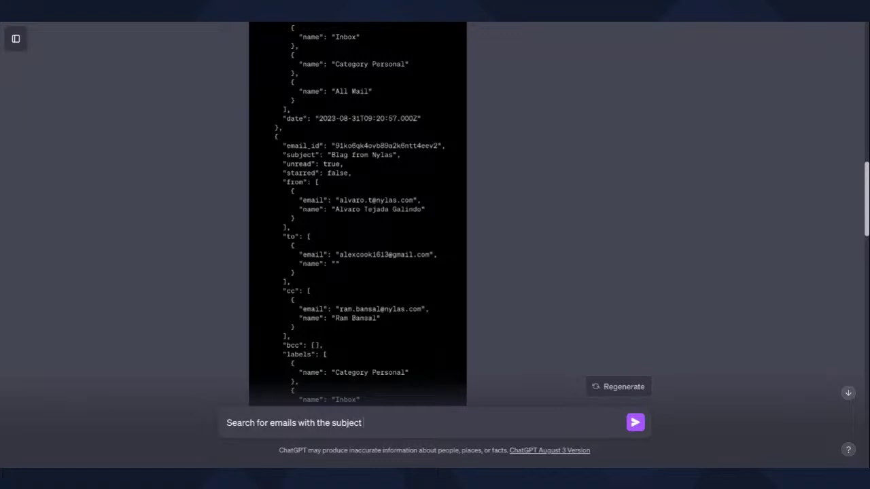
pyautogui.write(" 'updates'")
pyautogui.press('Return')
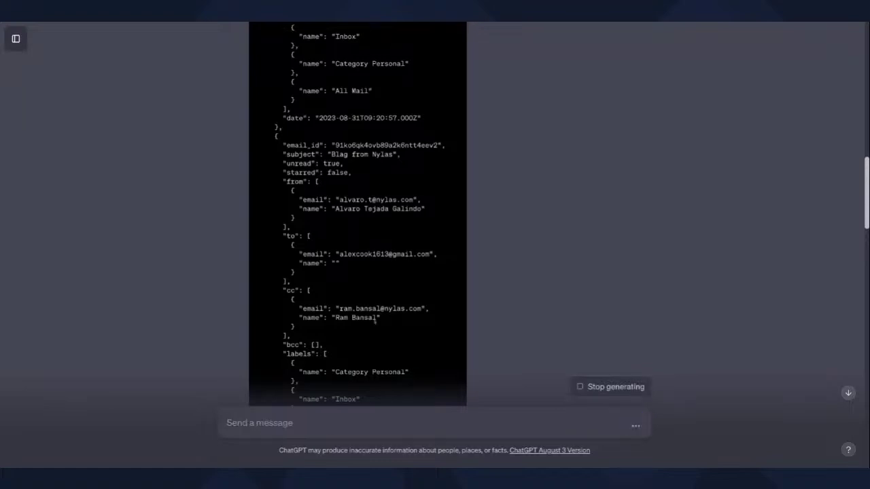
pyautogui.click(848, 392)
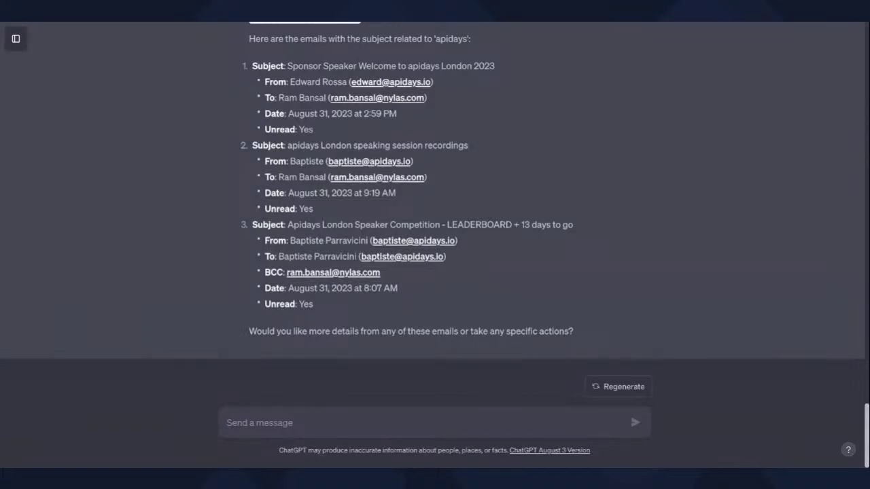
pyautogui.click(370, 420)
# - Ask 'Can you share statistics for my emails in the past week?'
pyautogui.write('Can you share statistics for m')
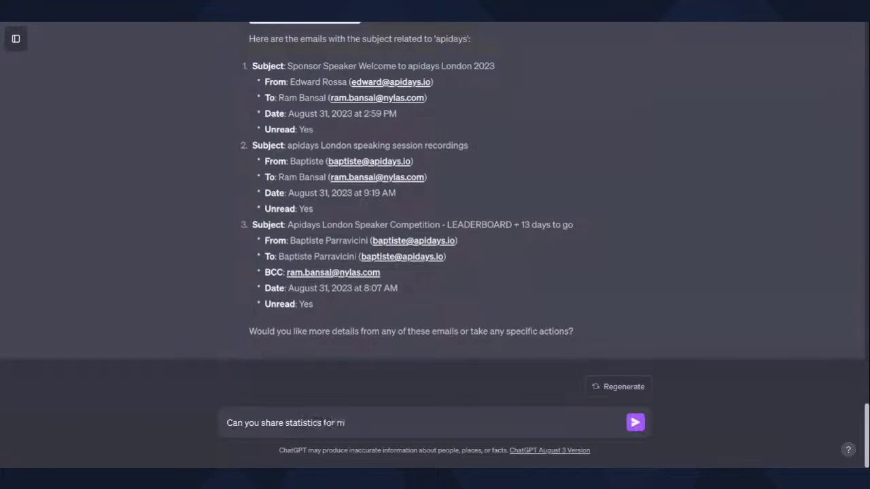
pyautogui.write('y emails in the past wee')
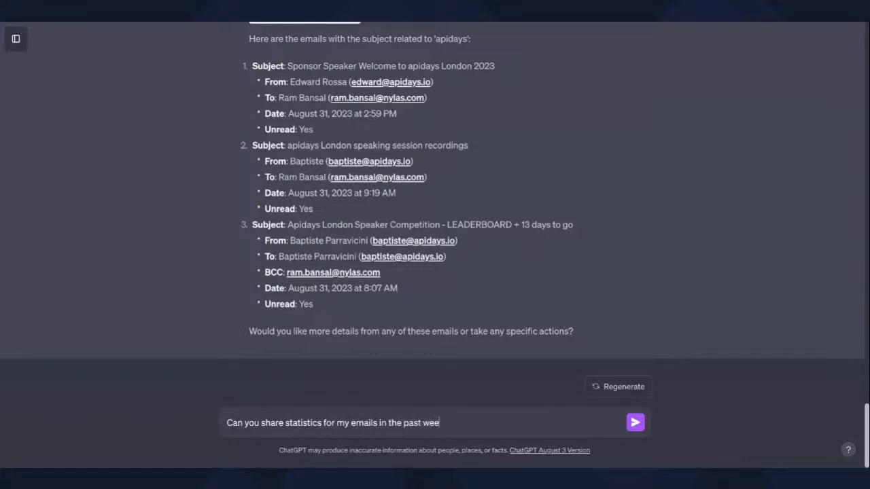
pyautogui.write('k?')
pyautogui.press('Return')
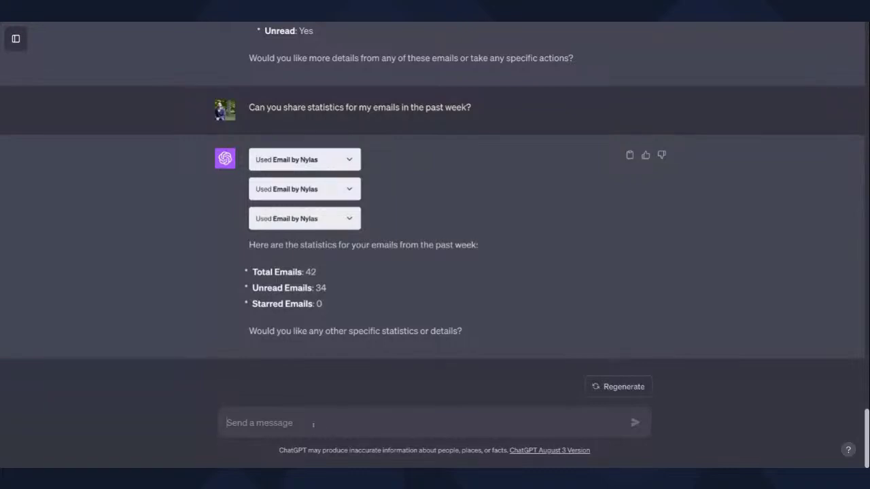
# - Request all past-week emails not from Blag, stopping the reply after three subjects
pyautogui.write('Can you share al')
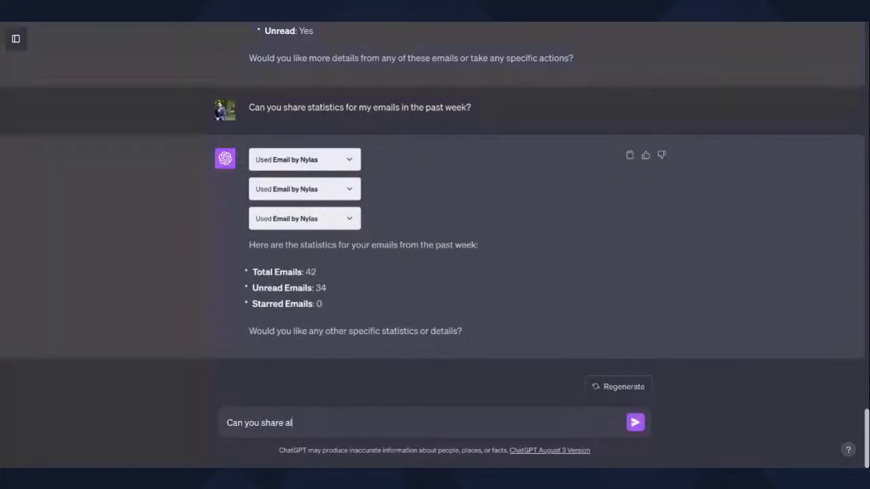
pyautogui.write('l emails from the pas')
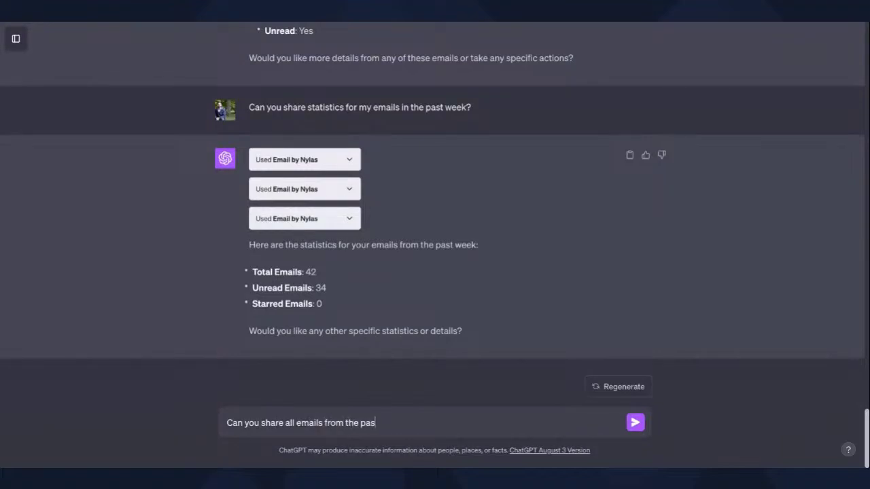
pyautogui.write('t week that are not from Blag?')
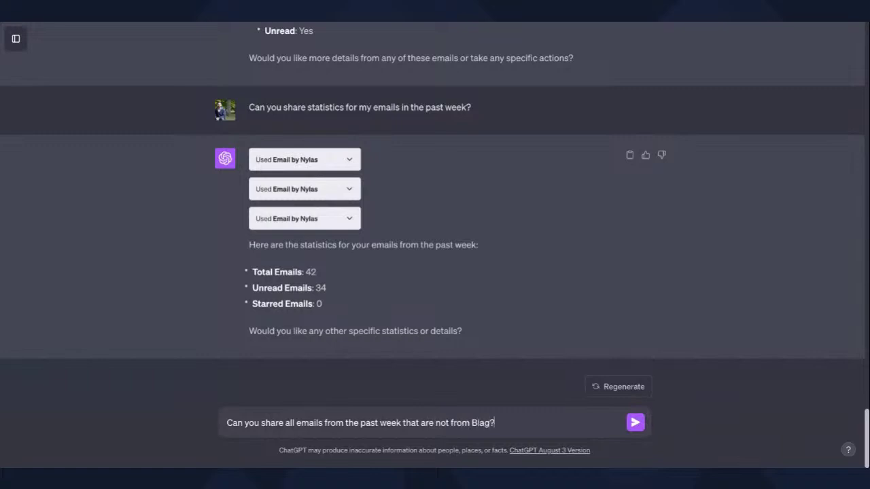
pyautogui.press('Return')
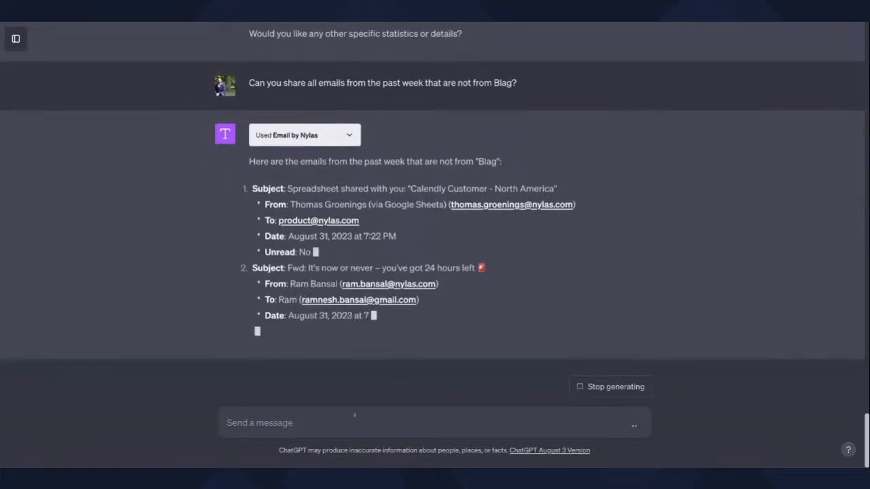
pyautogui.click(615, 386)
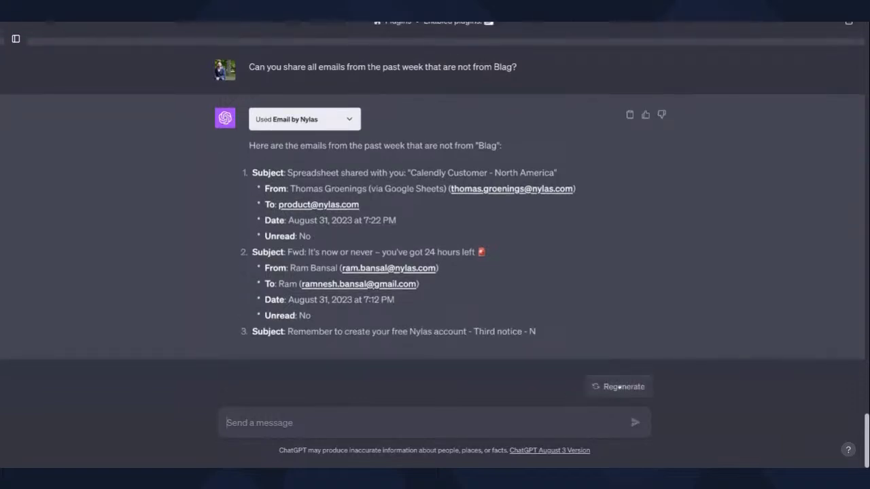
pyautogui.click(407, 416)
# - Ask 'Can you give me all updates from the past week?'
pyautogui.write('Can you g')
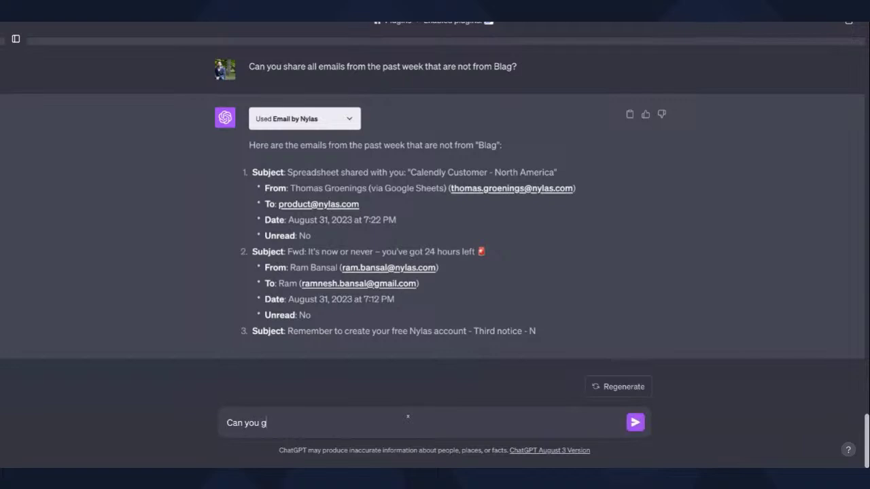
pyautogui.write('ive me all updates from the')
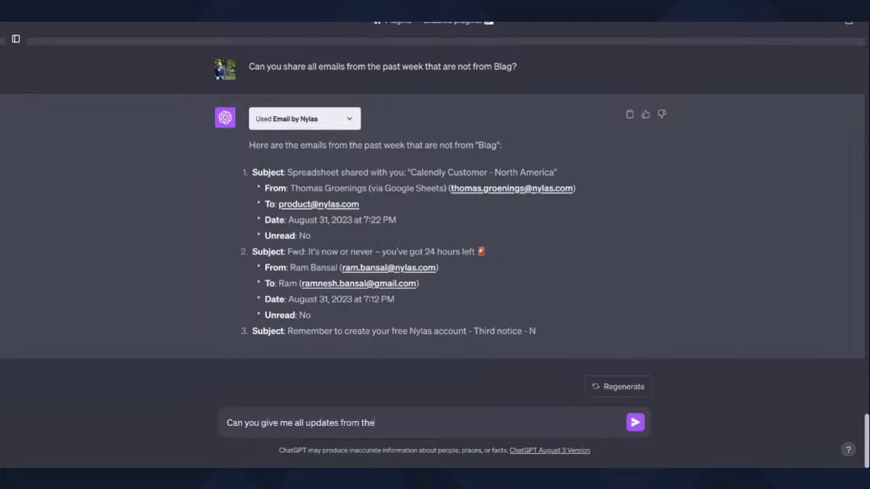
pyautogui.write(' past week?')
pyautogui.press('Return')
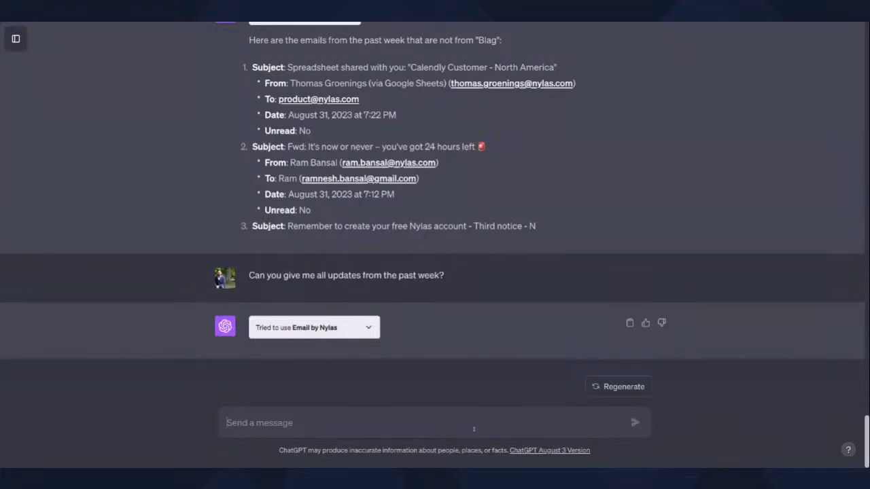
# - Ask 'Can you summarize my last three emails?'
pyautogui.write('Can you summa')
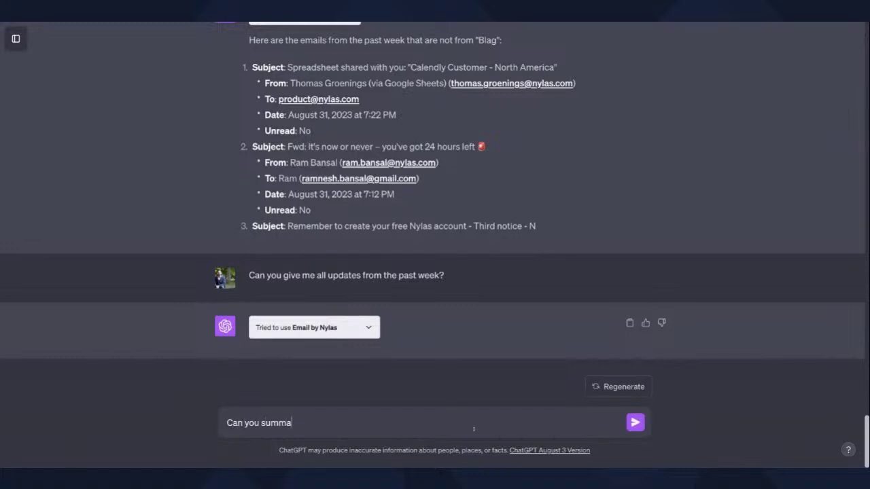
pyautogui.write('rize my last three email')
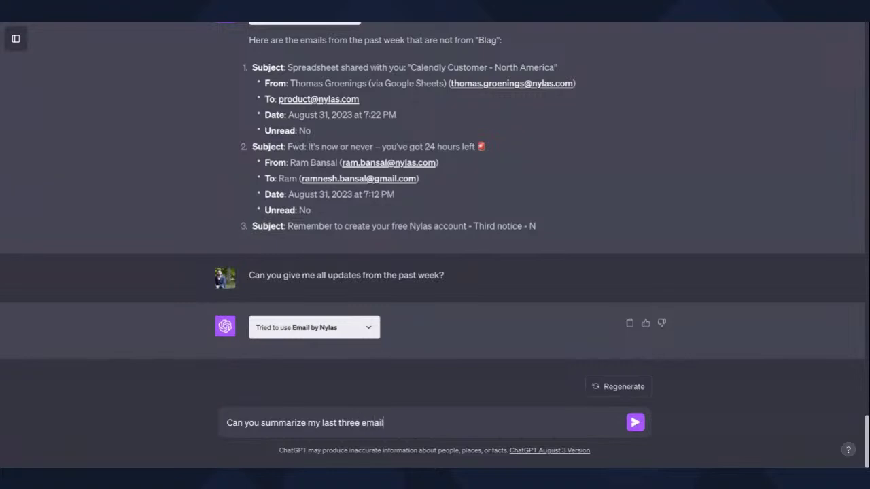
pyautogui.write('s?')
pyautogui.press('Return')
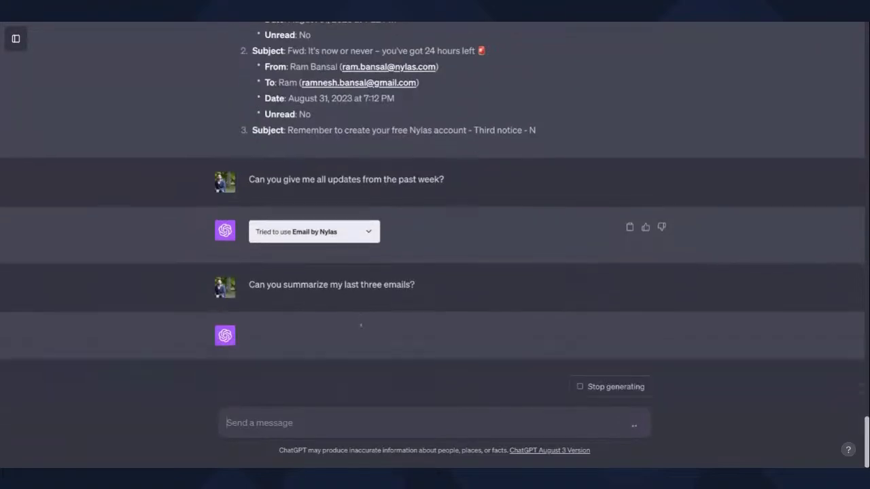